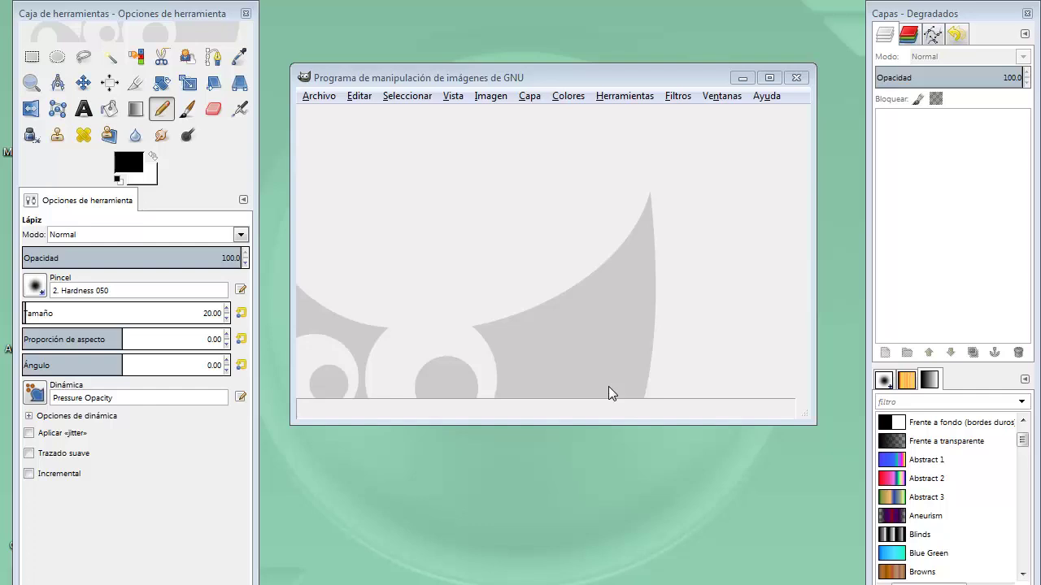
- Create a new blank white 640x400 px image
left_click(313, 96)
left_click(317, 118)
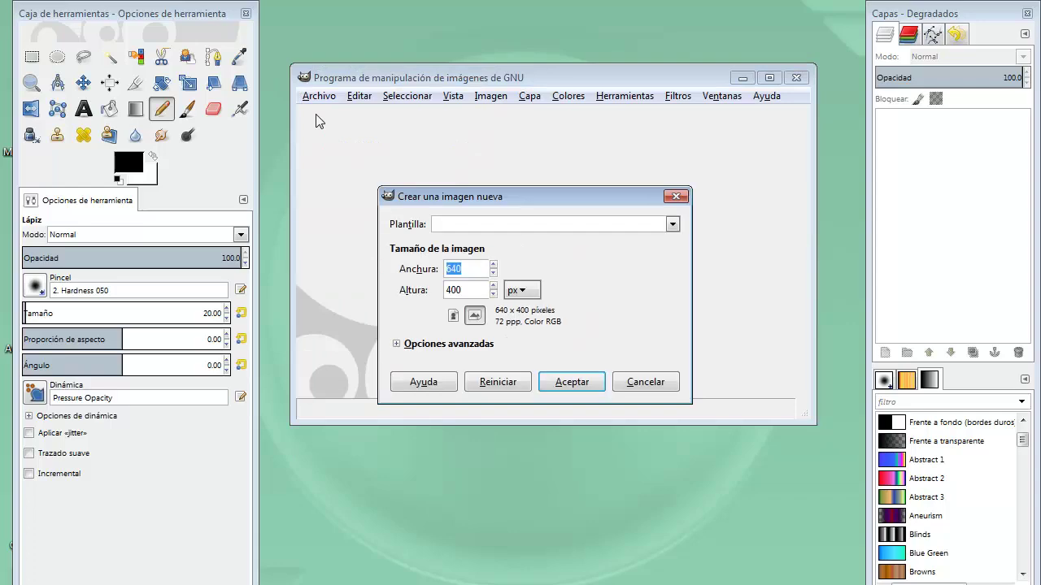
left_click(571, 388)
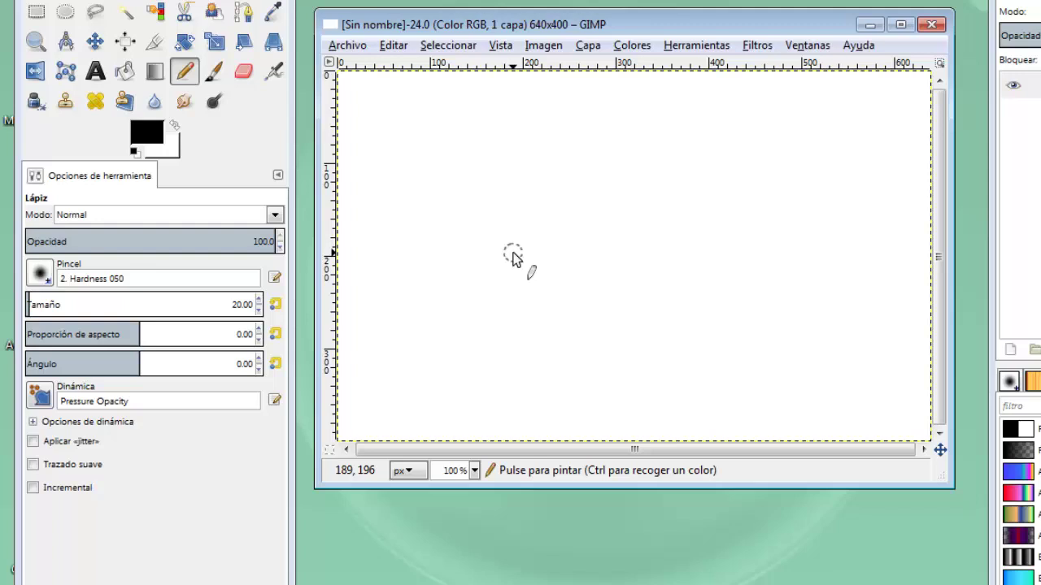
key("t")
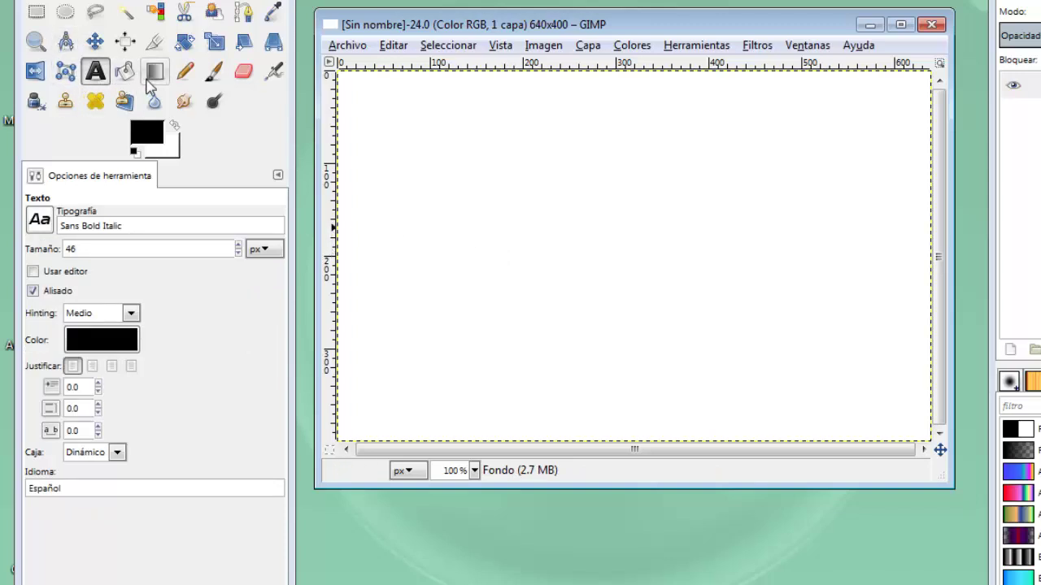
left_click(185, 75)
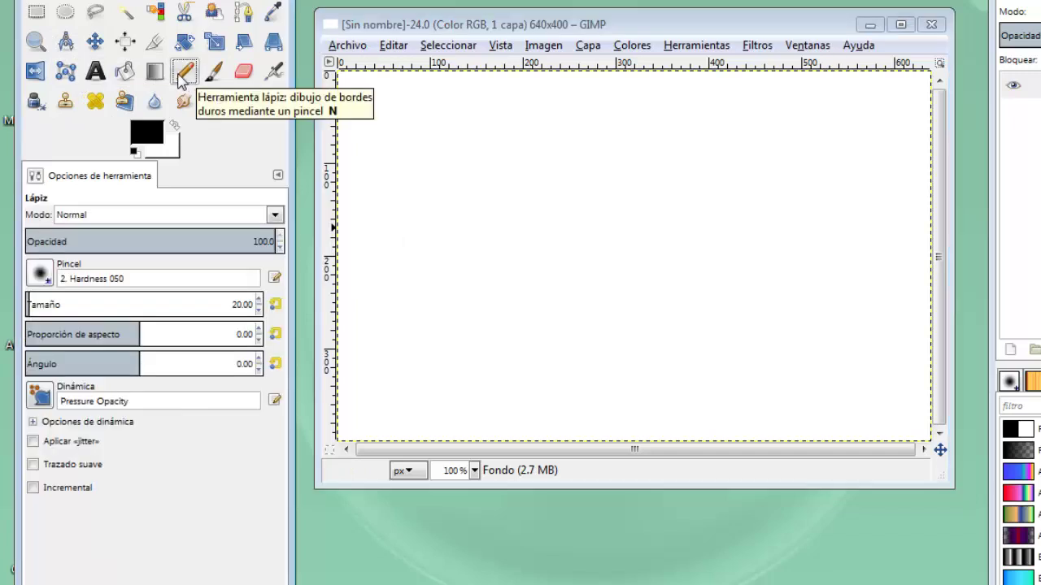
left_click(96, 82)
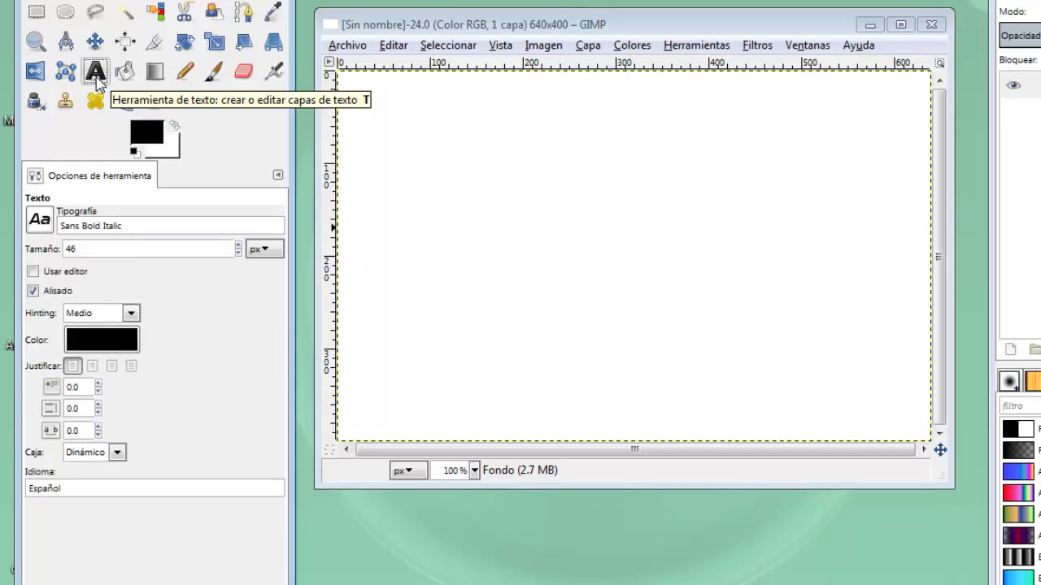
left_click(696, 49)
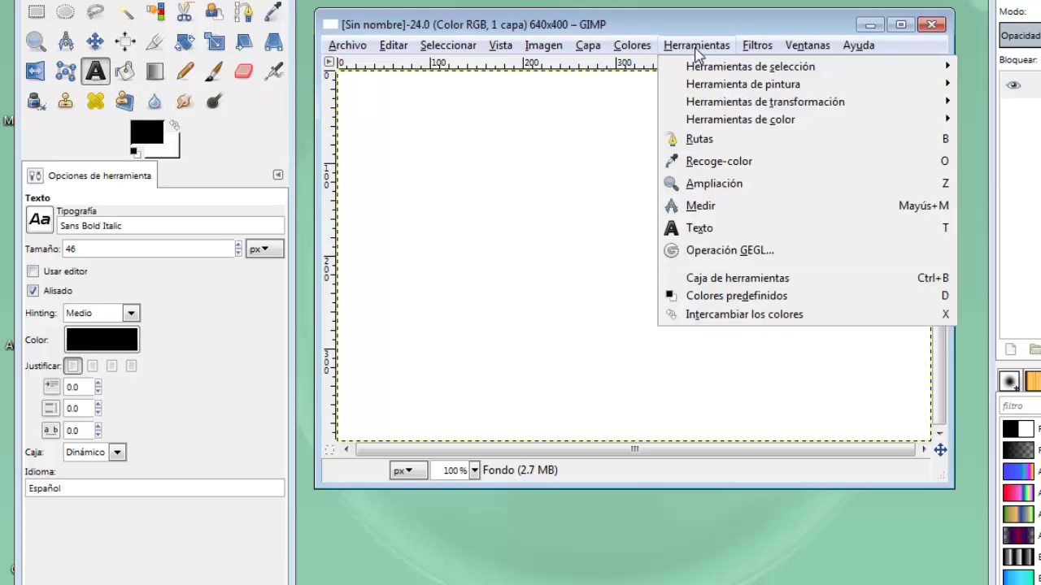
left_click(699, 229)
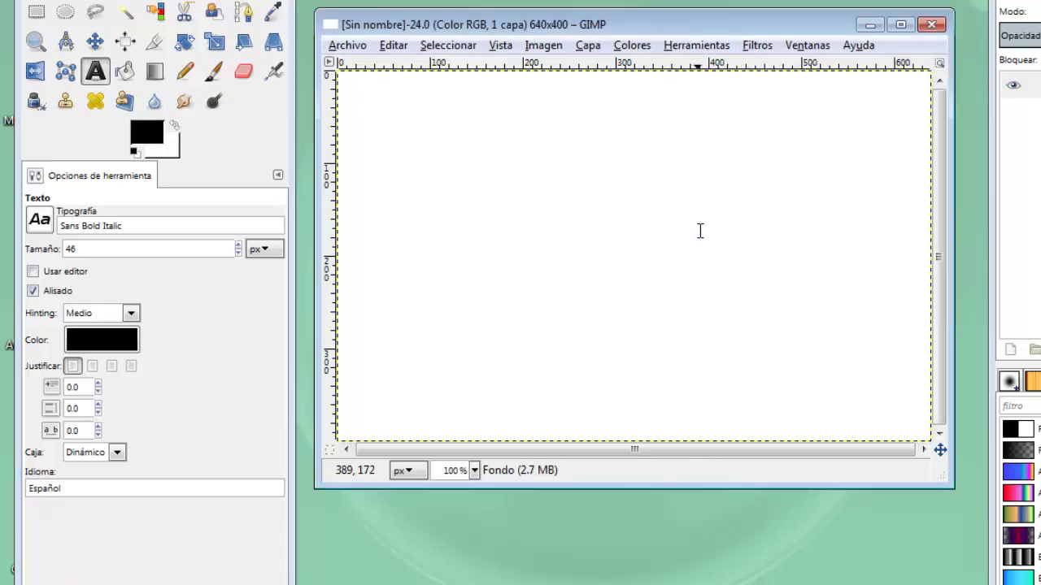
- Type 'Esto es un ejemplo / de introducción de / texto' as three lines near the canvas's upper left
left_click(407, 166)
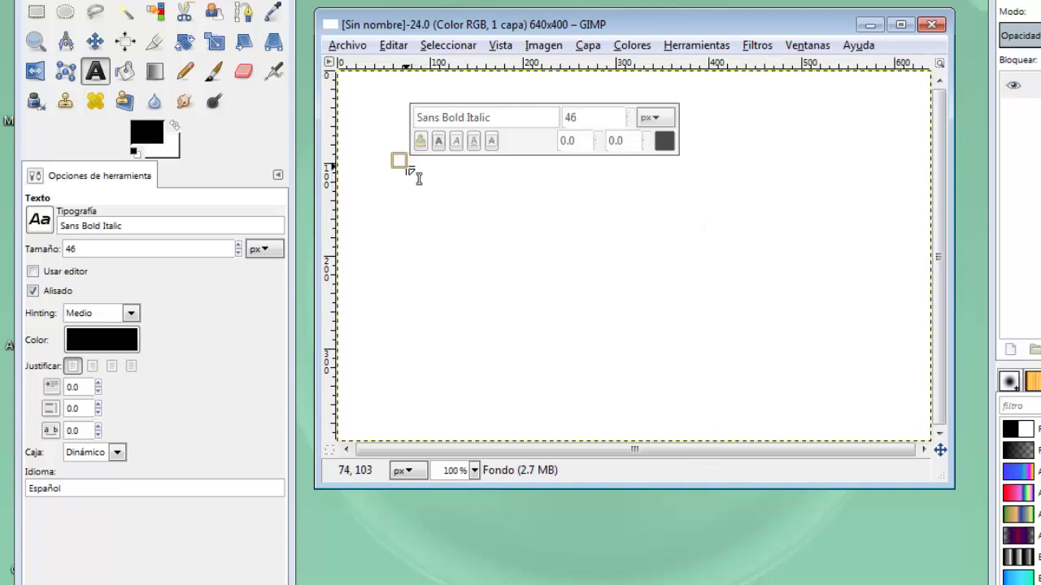
type("Esto")
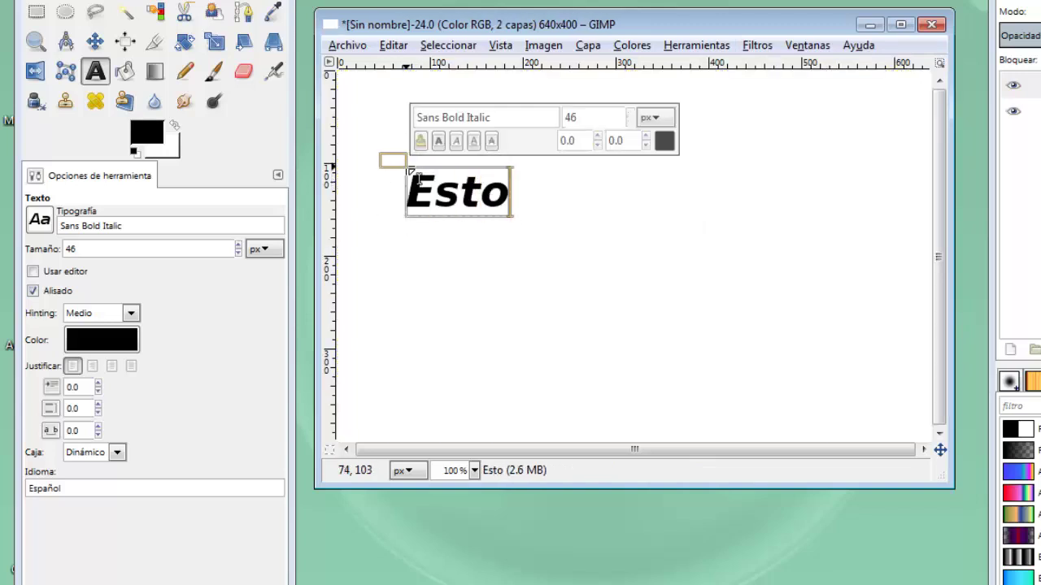
type(" es un ejemplo")
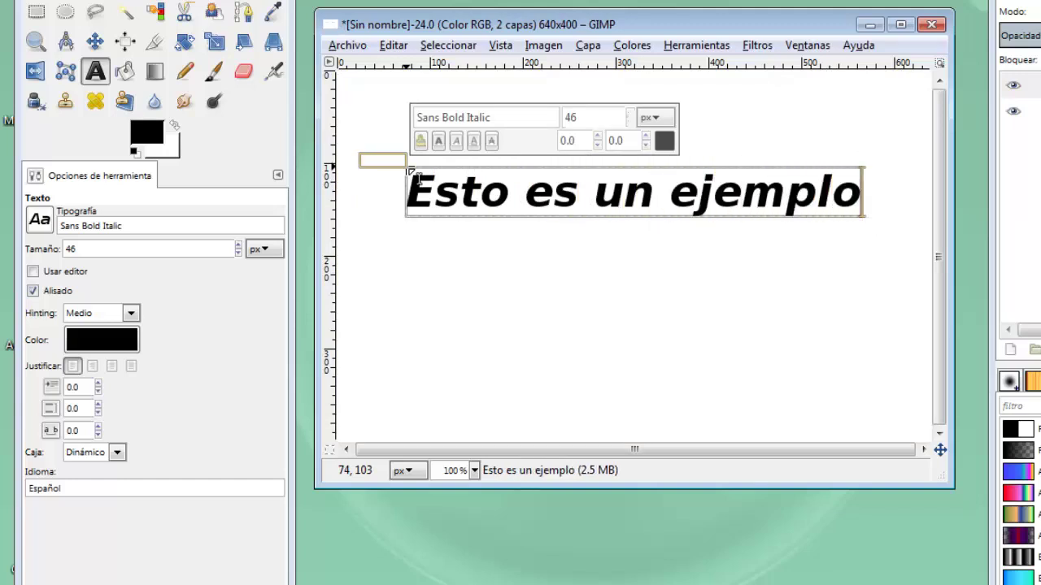
key("Return")
type("de in")
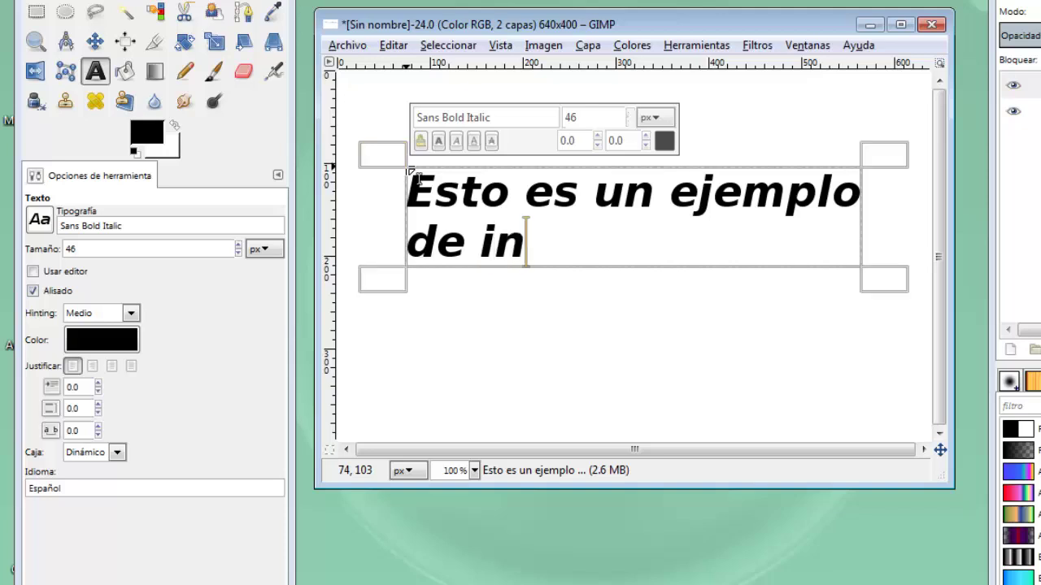
type("troducci")
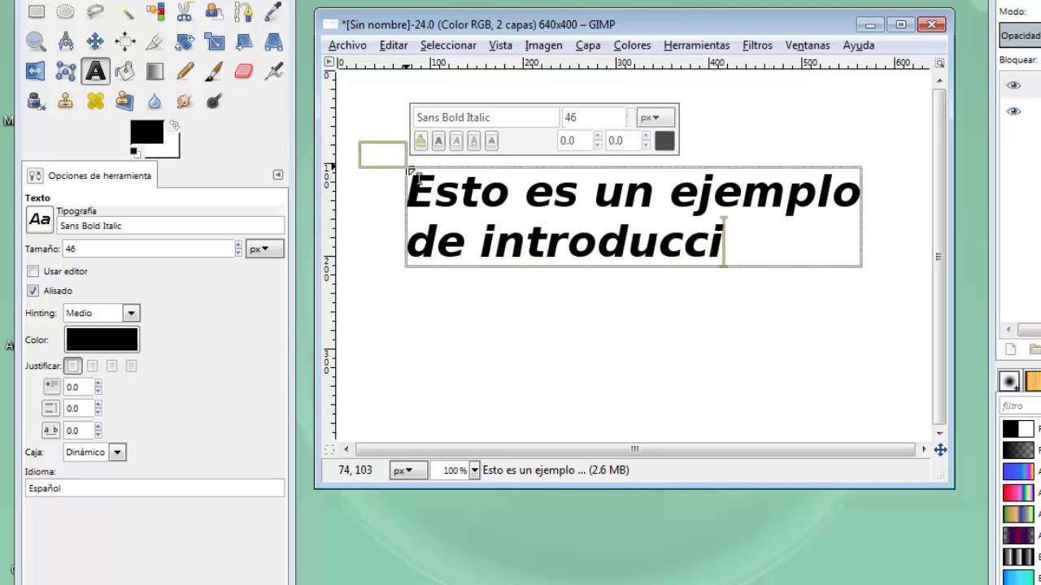
type("ón de")
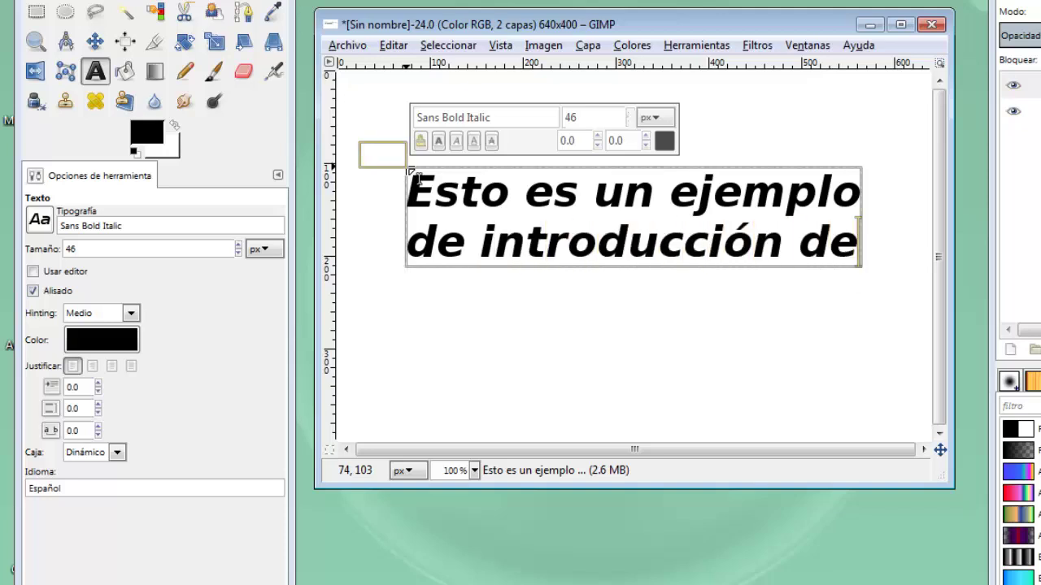
key("Return")
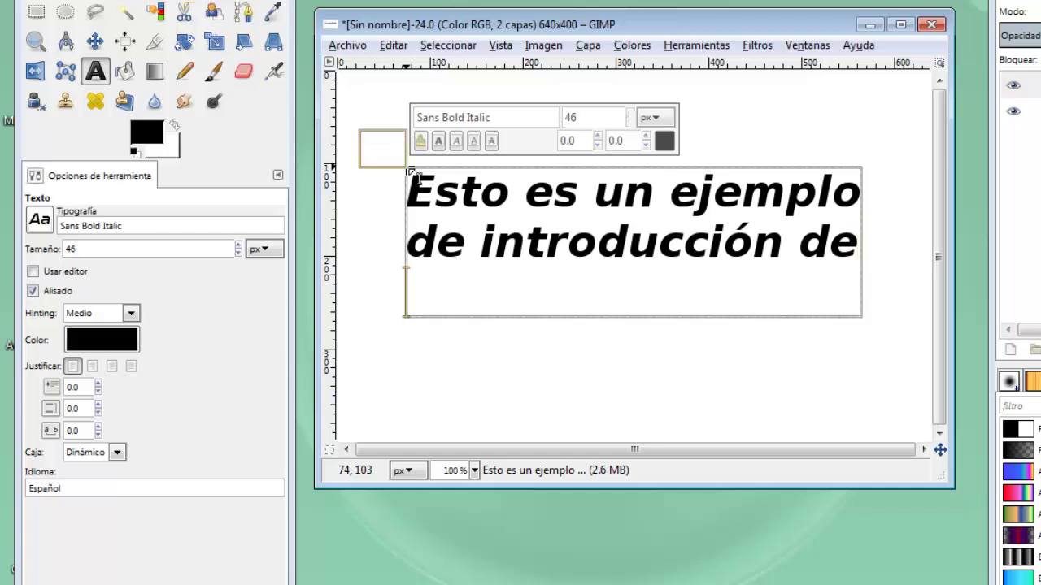
type("texto")
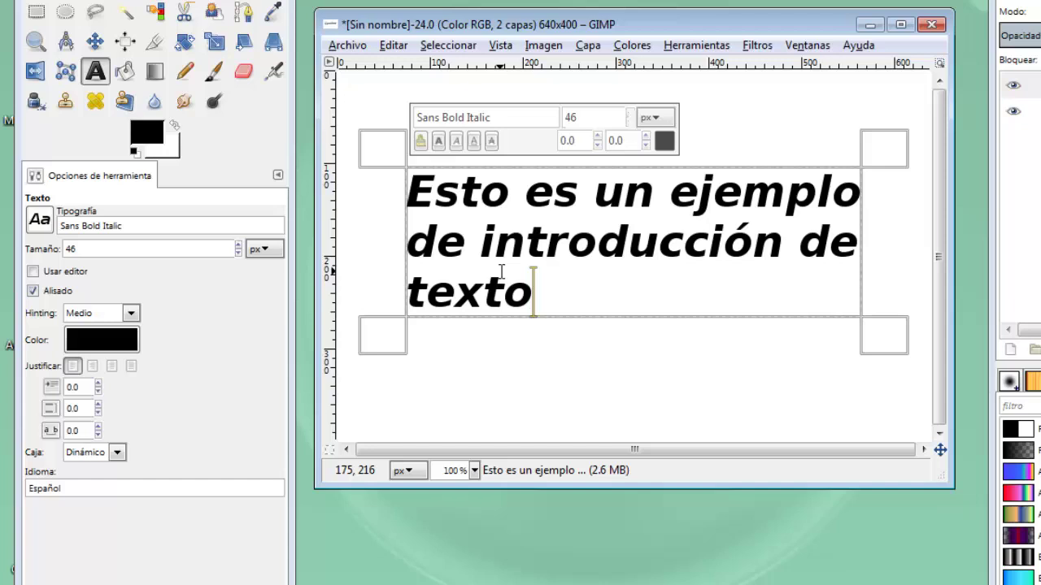
- Select all three text lines, switch their font to Sans Italic, and scroll the font list
left_click_drag(530, 302, 401, 199)
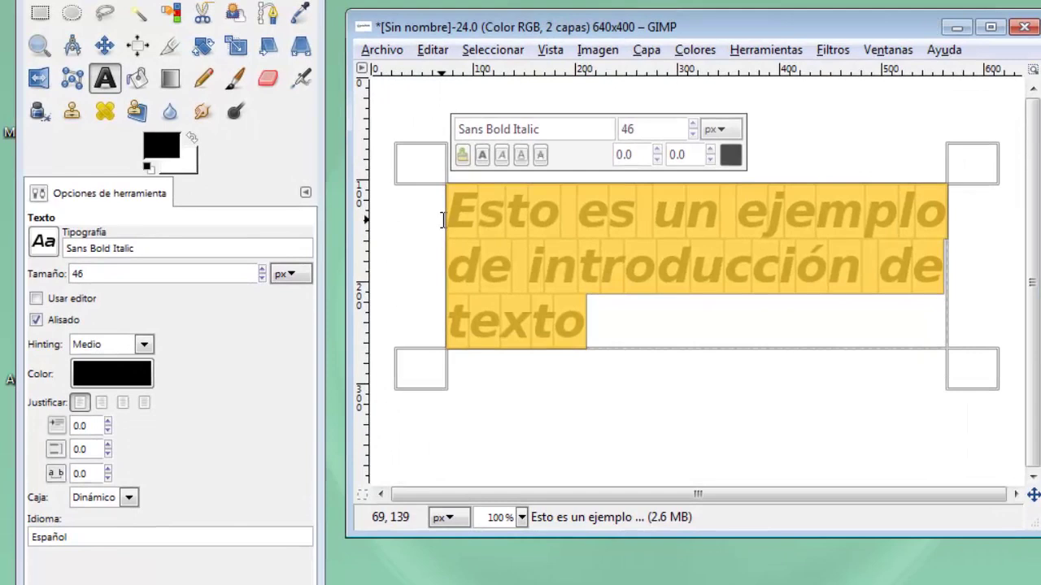
left_click(41, 242)
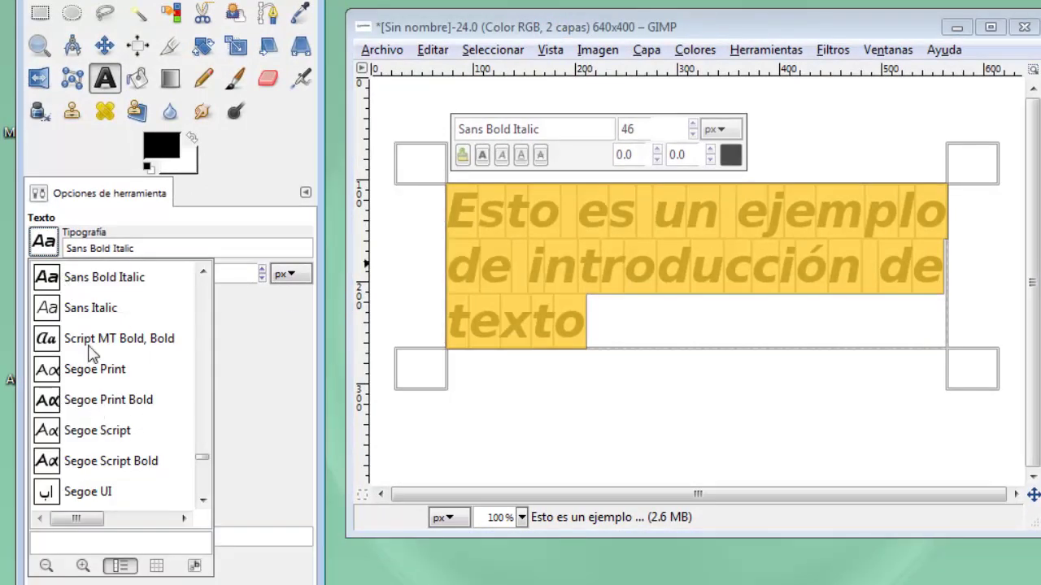
left_click(84, 313)
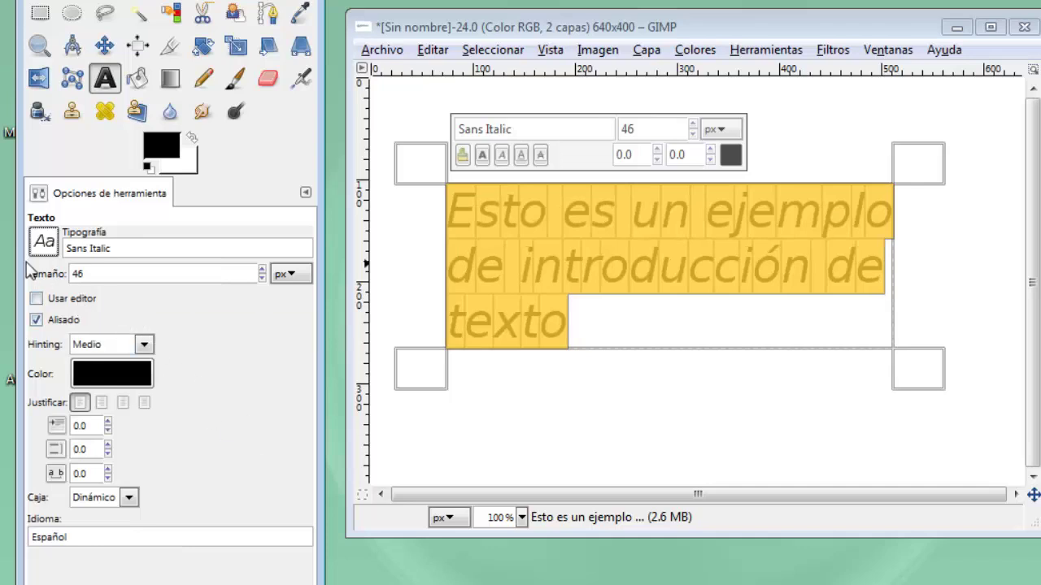
left_click(43, 244)
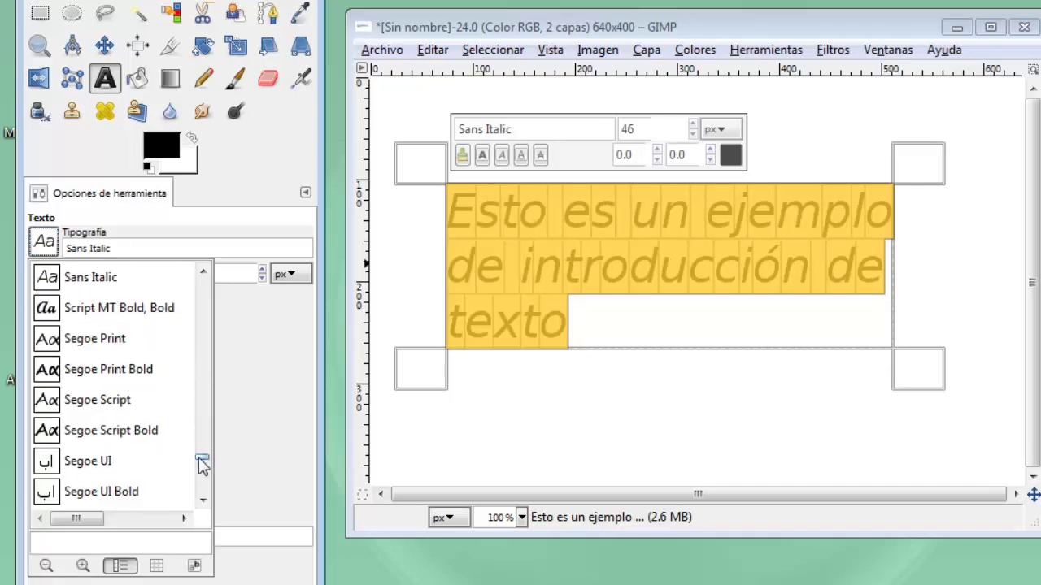
mouse_move(201, 464)
left_mouse_down()
mouse_move(203, 382)
mouse_move(206, 419)
left_mouse_up()
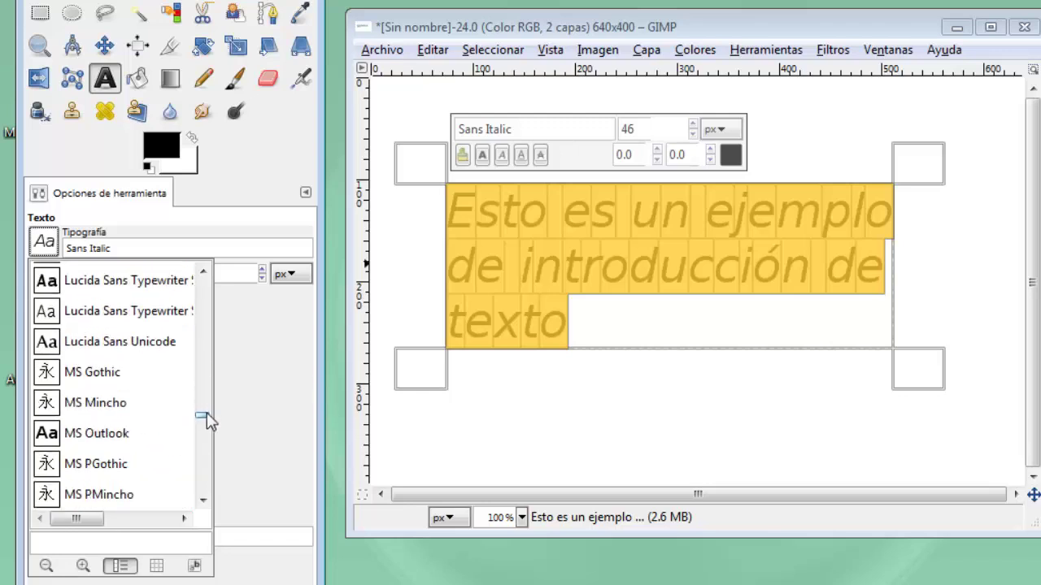
- Set the text font to MS Outlook and reduce its size to 27 px
left_click(65, 436)
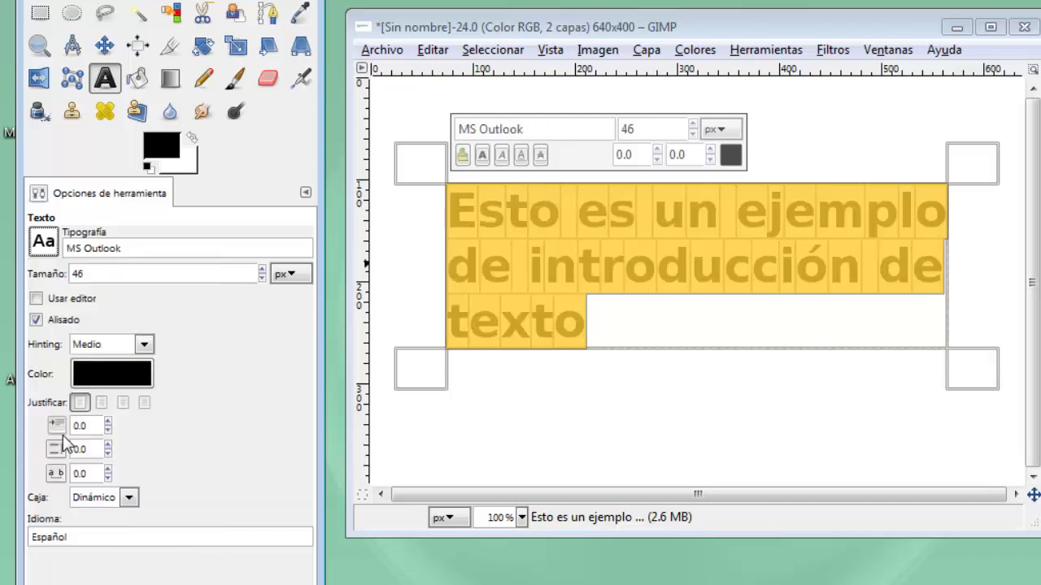
left_click(262, 278)
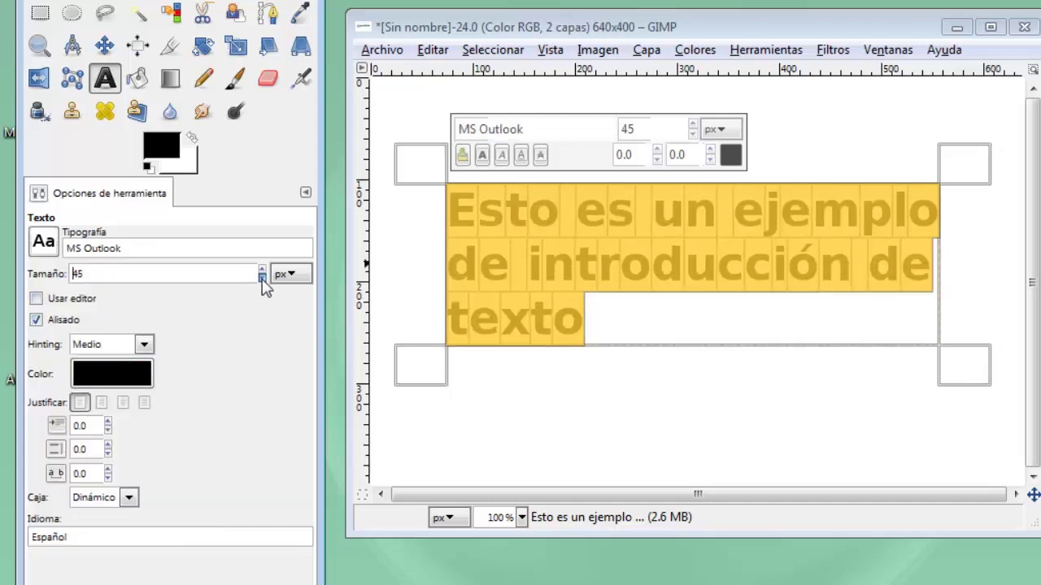
left_click(262, 278)
left_click(262, 278)
left_click(262, 278)
left_click(261, 278)
left_click(262, 278)
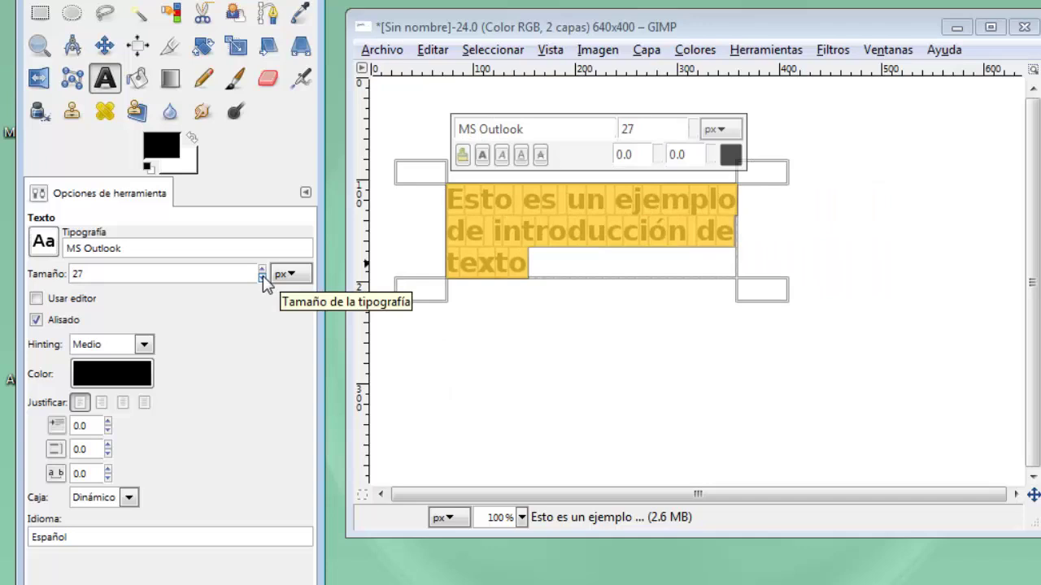
- Change the text colour to red (f82020)
left_click(126, 382)
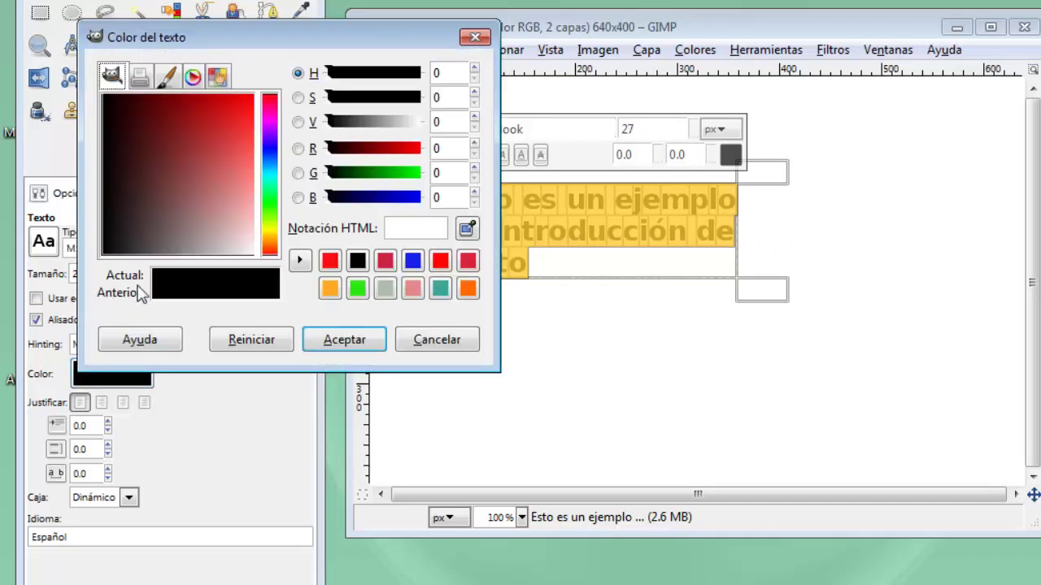
left_click(196, 160)
left_click(232, 122)
left_click_drag(233, 123, 251, 115)
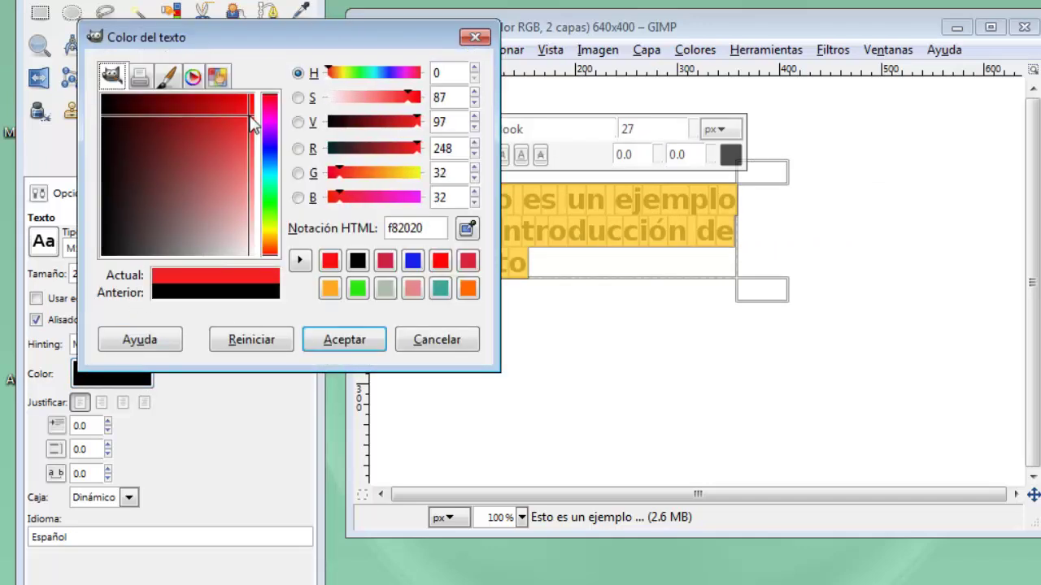
left_click(344, 340)
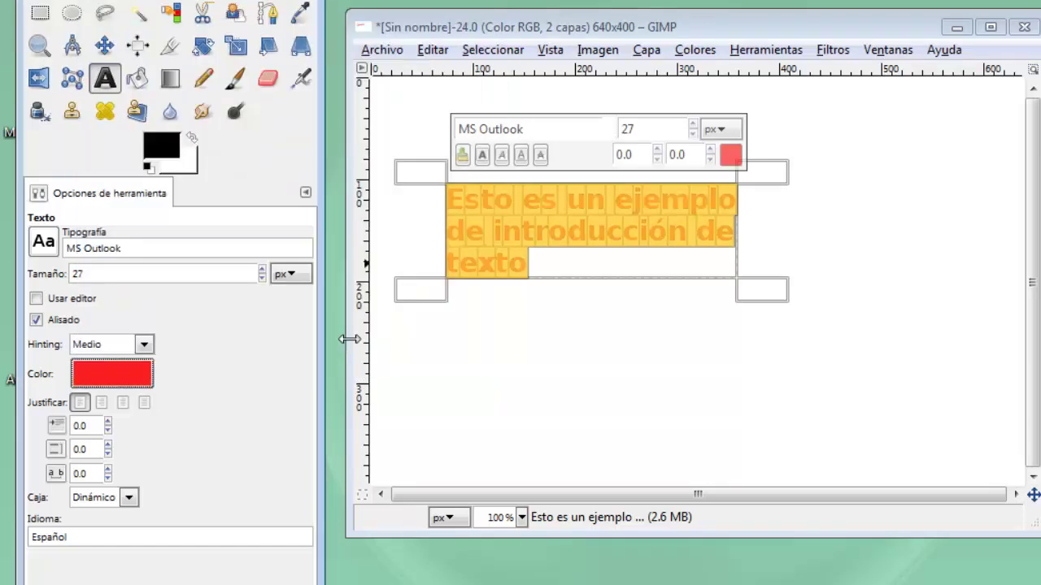
- Try right and centre alignment, then set the text to fully justified (Fill)
left_click(101, 404)
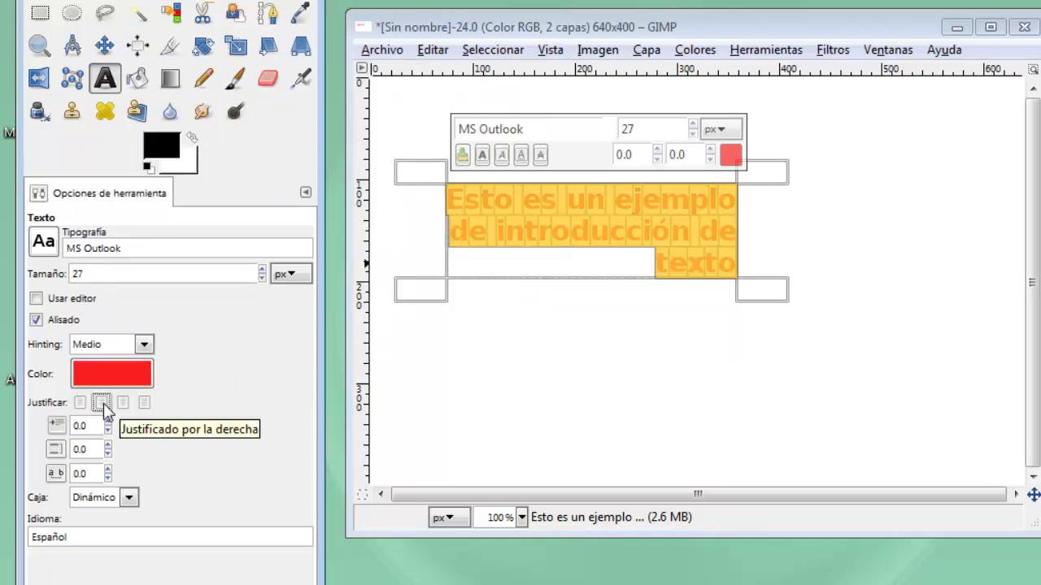
left_click(123, 404)
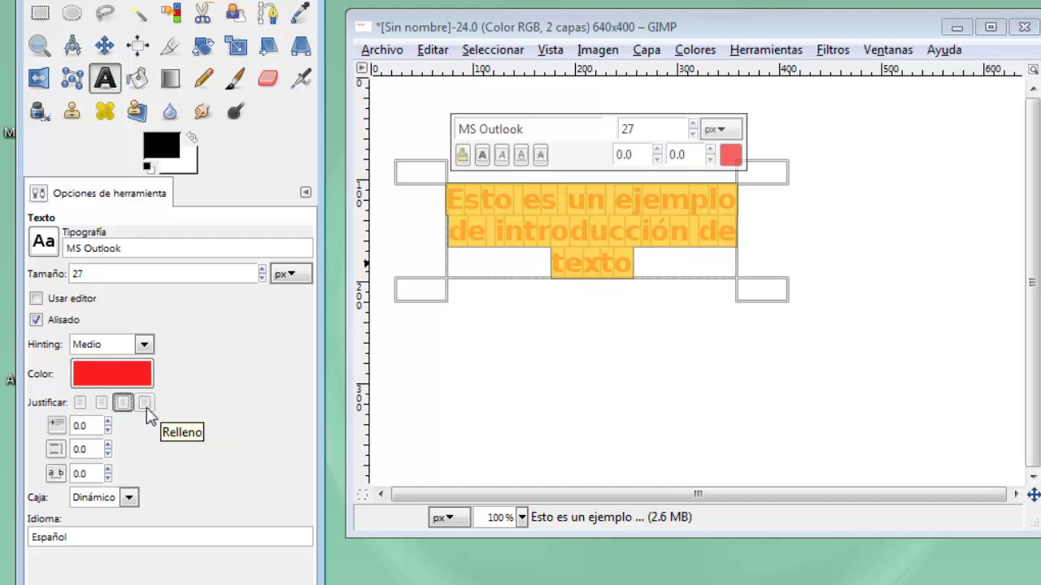
left_click(145, 407)
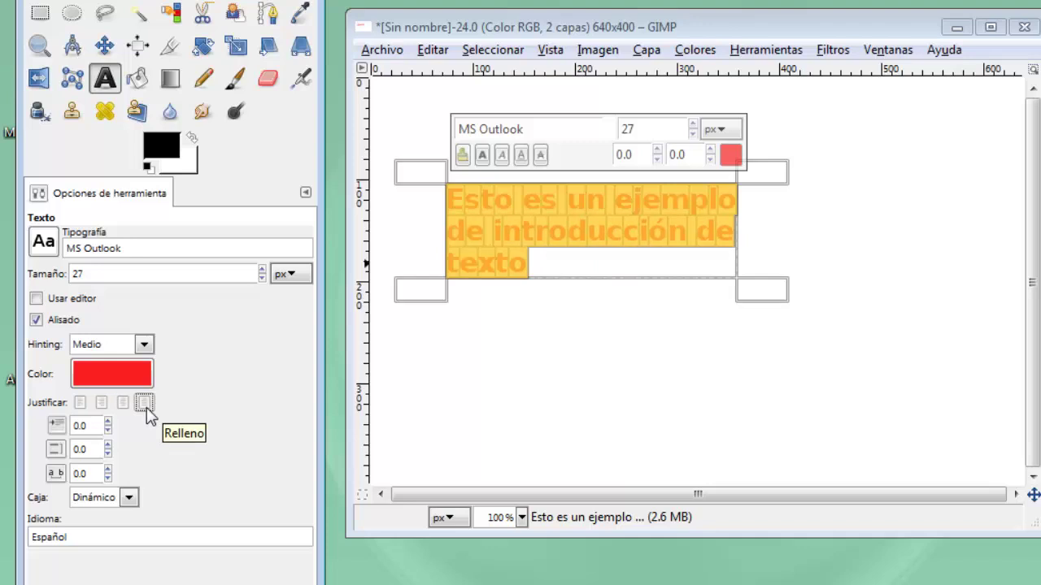
- Set first-line indent to 85, line spacing to 42 and letter spacing to 10
left_click(109, 422)
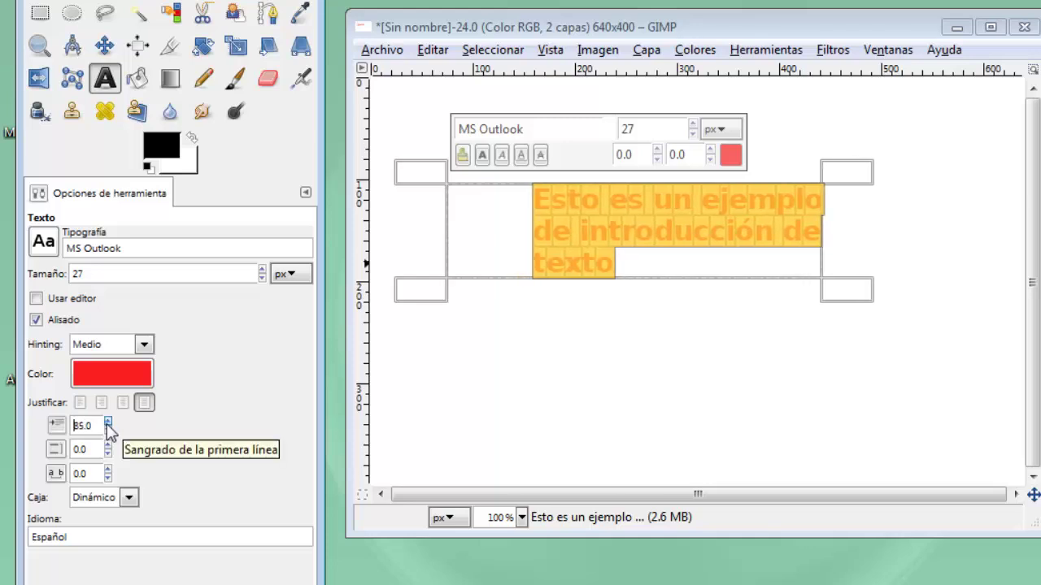
left_click(109, 446)
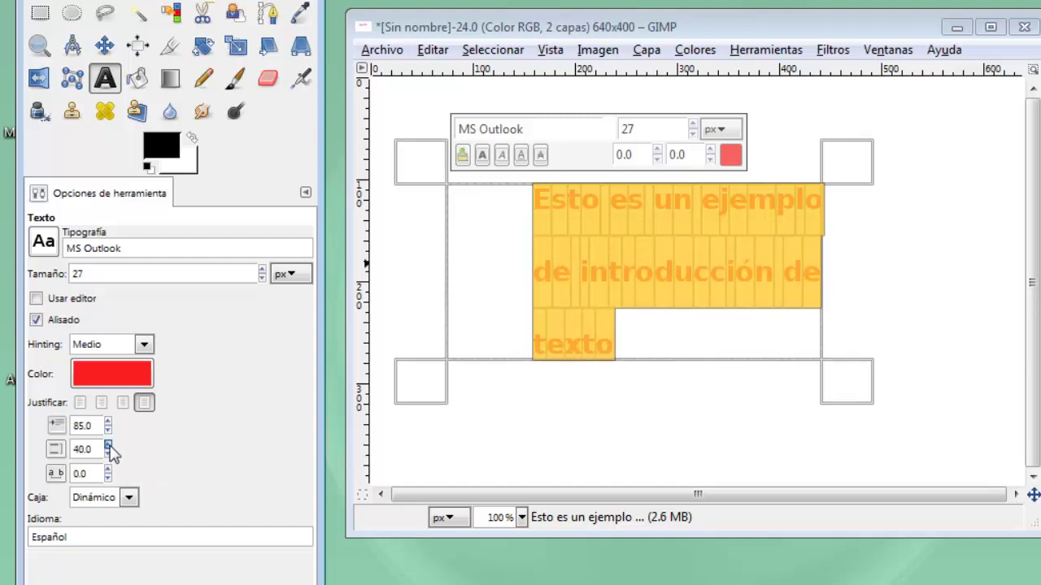
left_click(109, 446)
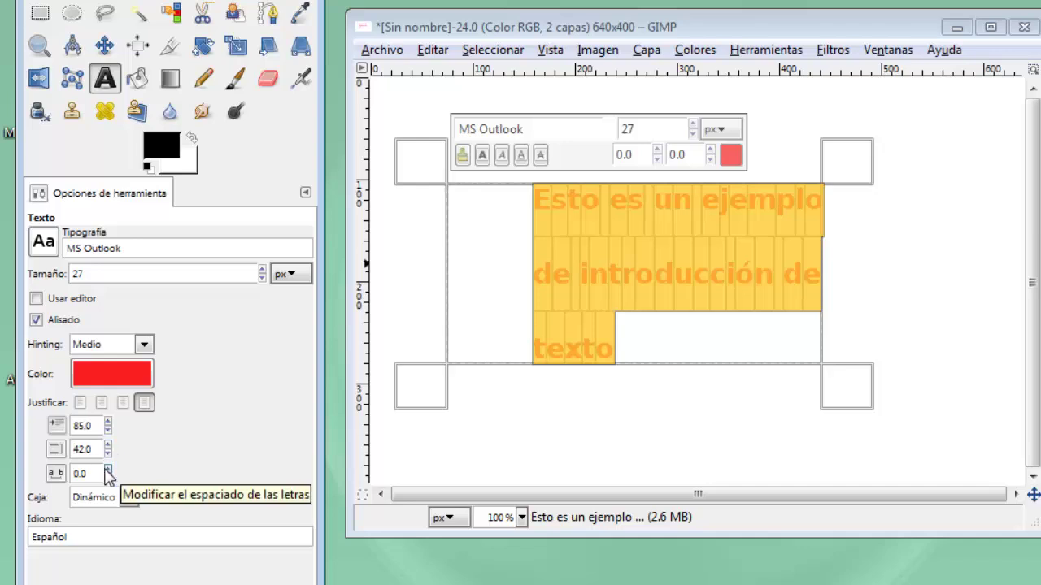
left_click(108, 470)
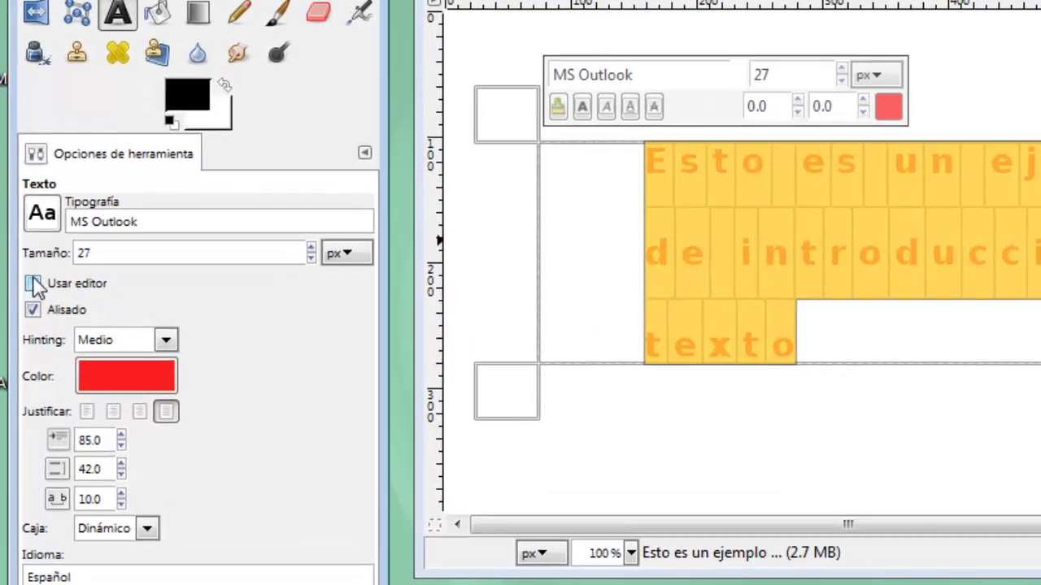
- Enable Usar editor to open the separate text editor, then clear its text with Limpiar
left_click(37, 299)
left_click(27, 259)
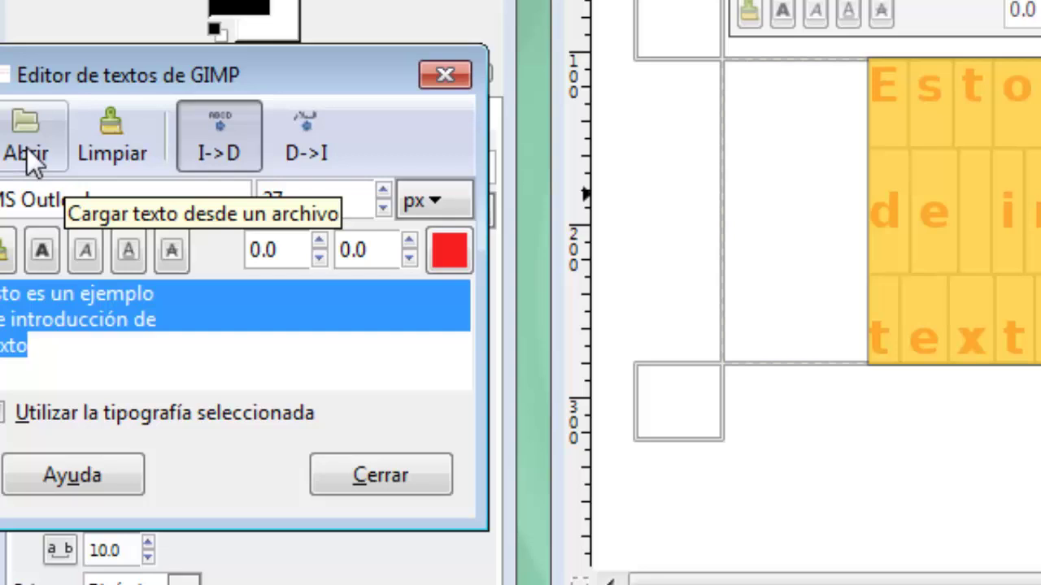
left_click(96, 163)
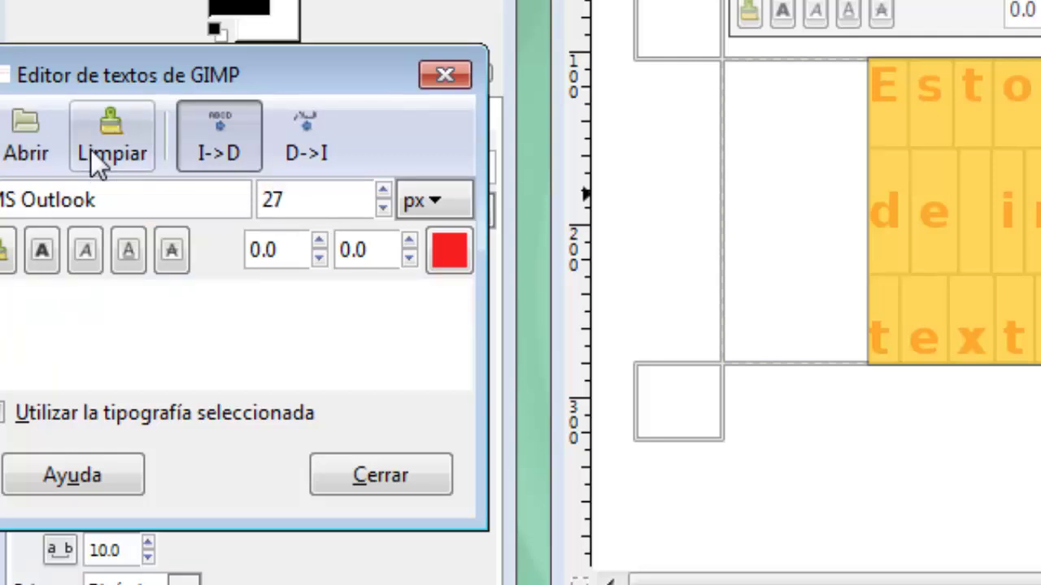